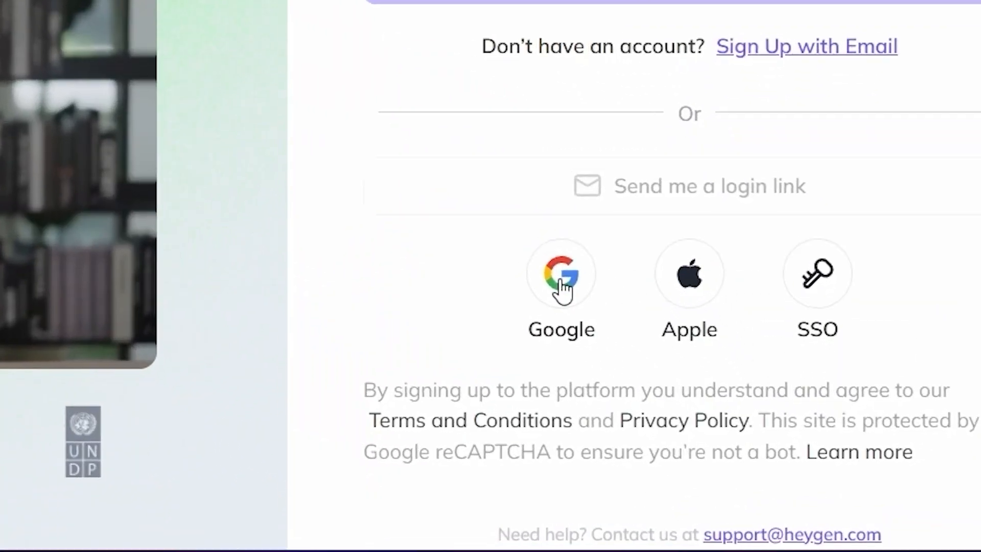
Step: Sign in to HeyGen with an existing Google account
{"action": "left_click", "coordinate": [562, 287]}
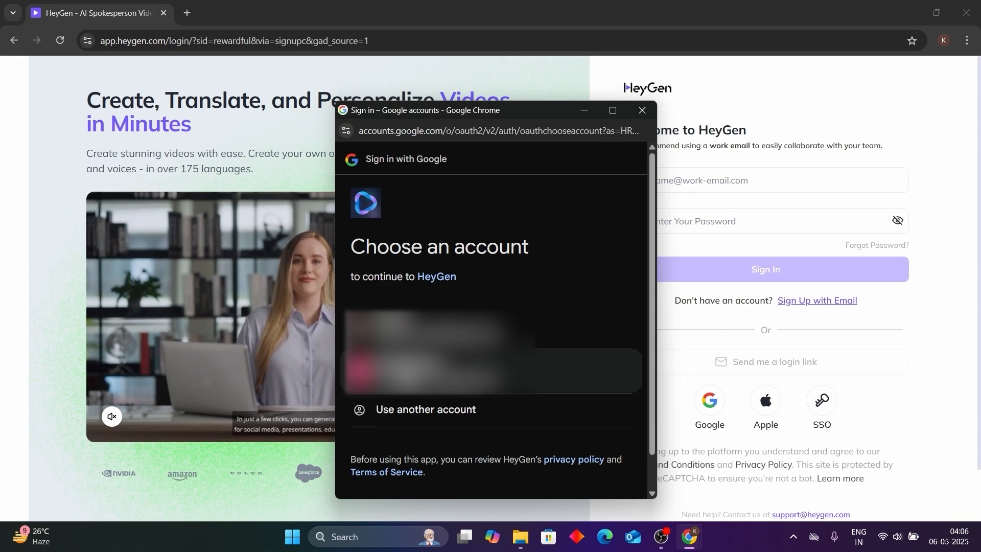
{"action": "left_click", "coordinate": [406, 371]}
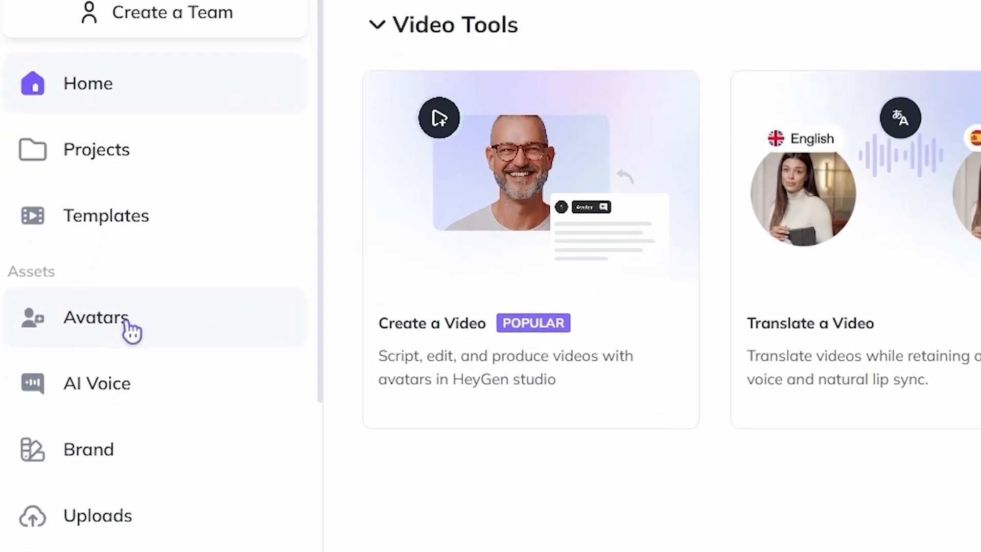
Step: Go to the Avatars page and start creating a new avatar generated from a text description
{"action": "left_click", "coordinate": [73, 395]}
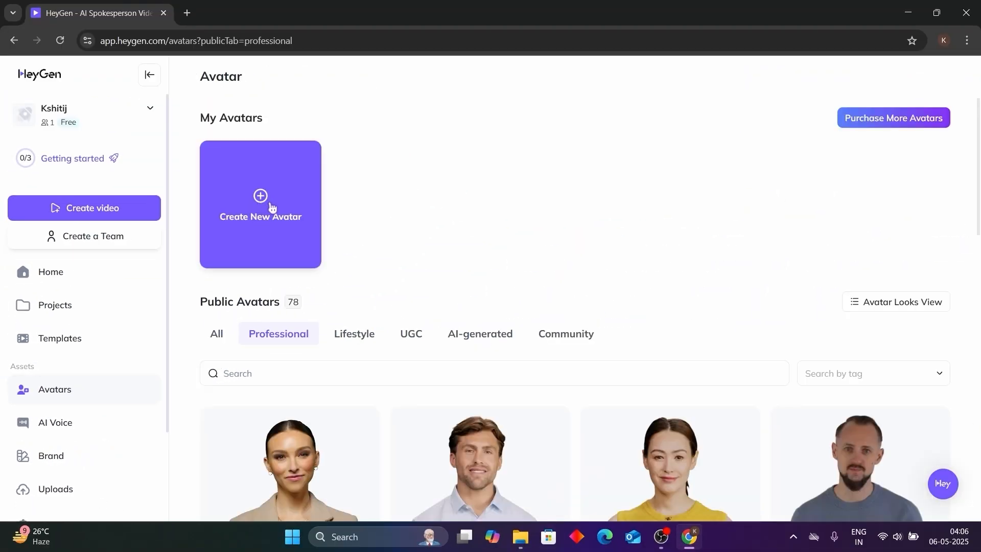
{"action": "scroll", "coordinate": [403, 322], "scroll_direction": "down", "scroll_amount": 12}
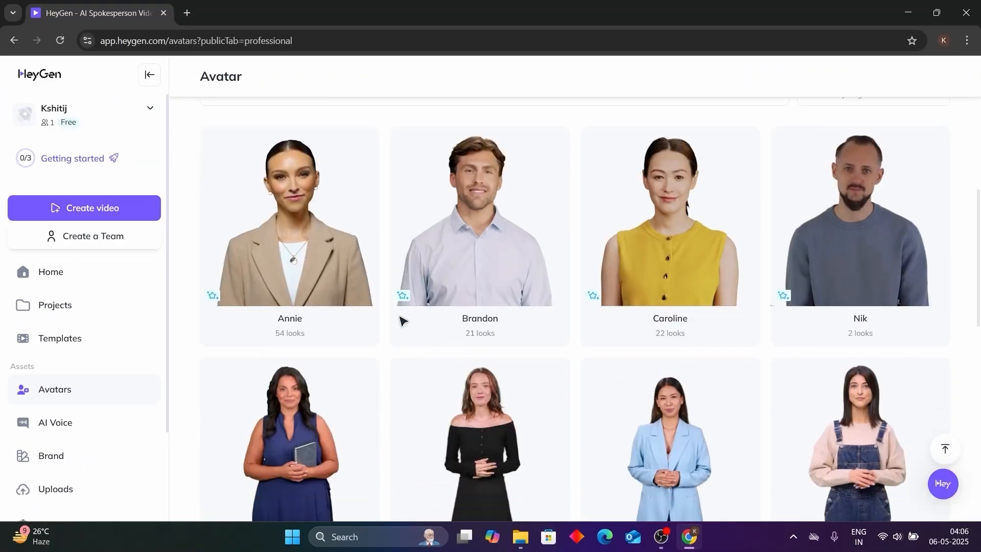
{"action": "scroll", "coordinate": [403, 322], "scroll_direction": "up", "scroll_amount": 4}
{"action": "scroll", "coordinate": [401, 323], "scroll_direction": "down", "scroll_amount": 6}
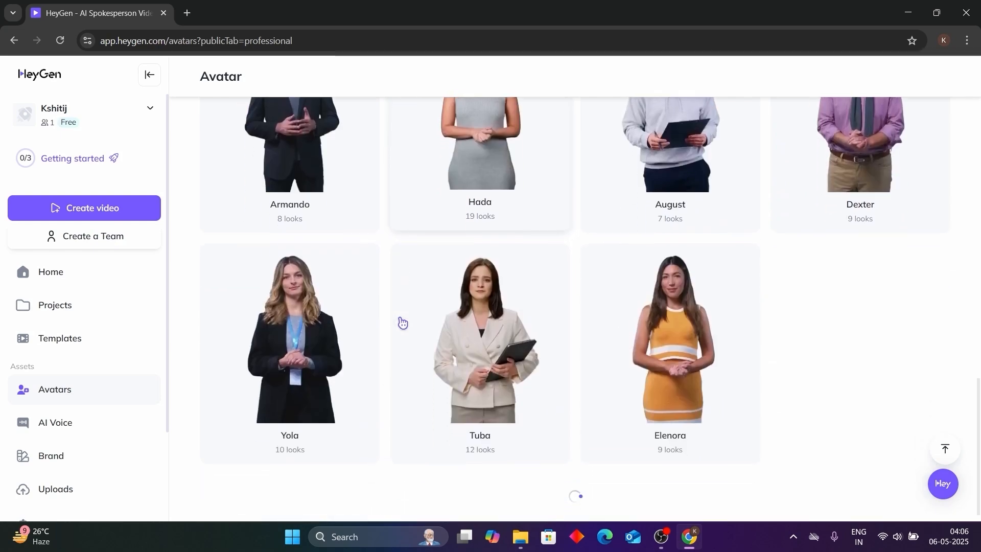
{"action": "scroll", "coordinate": [401, 323], "scroll_direction": "up", "scroll_amount": 15}
{"action": "scroll", "coordinate": [401, 322], "scroll_direction": "down", "scroll_amount": 1}
{"action": "scroll", "coordinate": [402, 328], "scroll_direction": "up", "scroll_amount": 1}
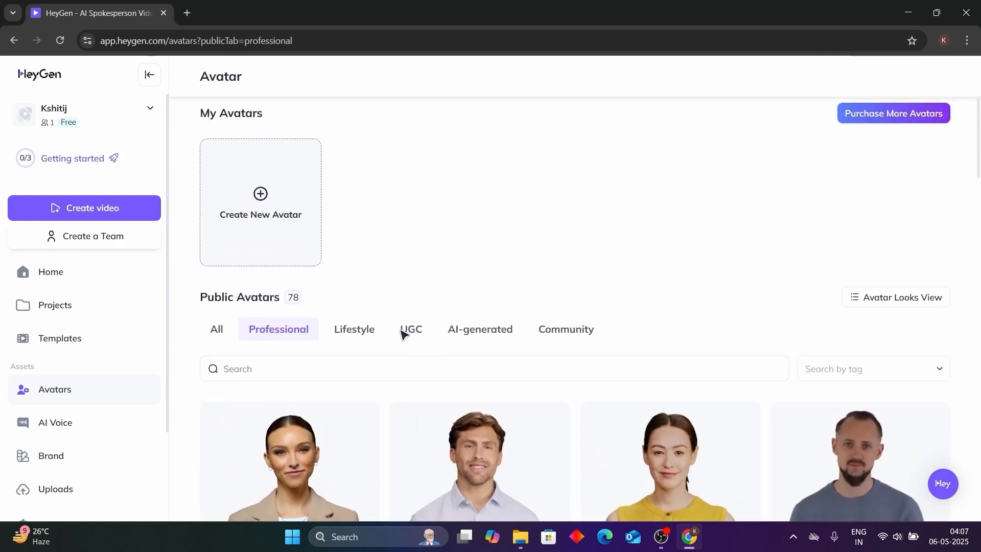
{"action": "left_click", "coordinate": [260, 199]}
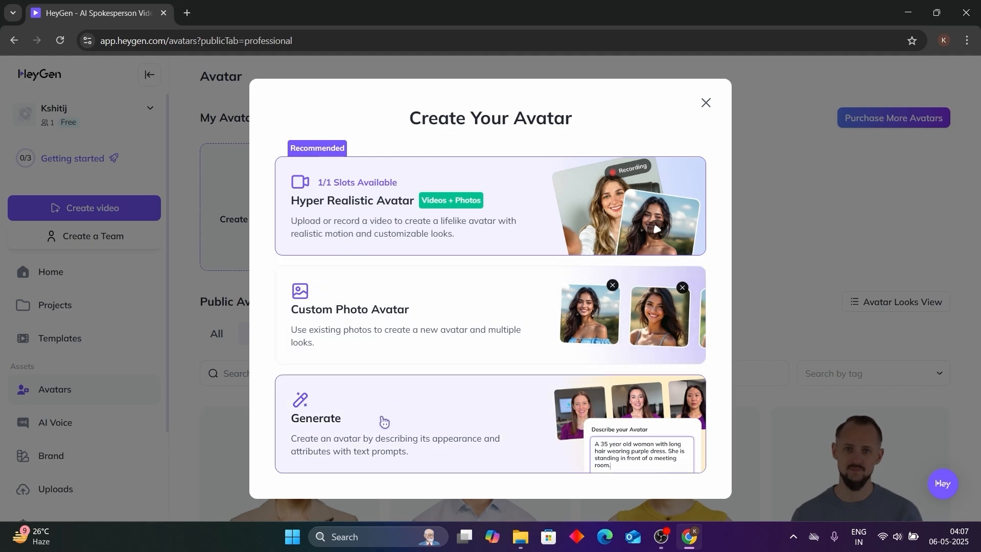
{"action": "left_click", "coordinate": [384, 421]}
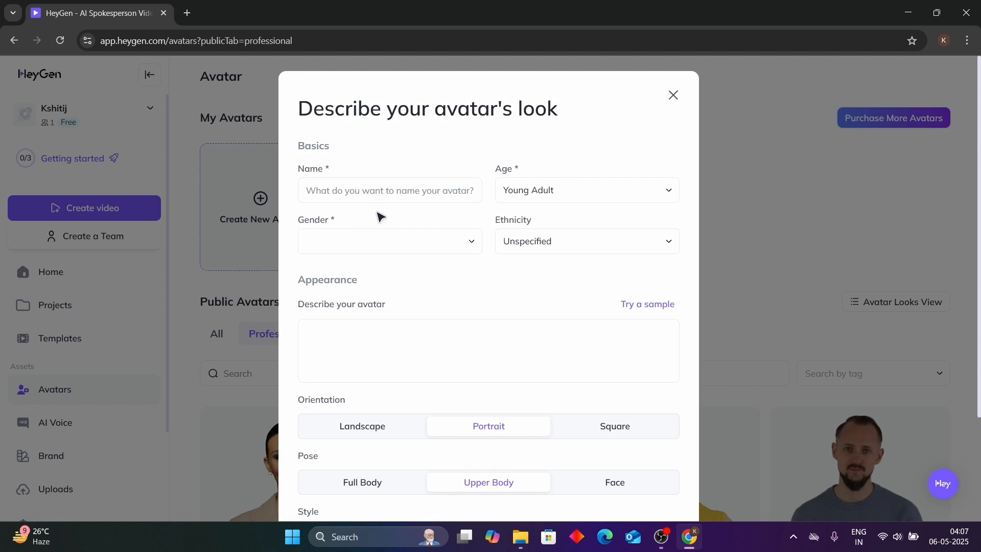
Step: Name the avatar Techno AI and set its age to Young Adult, ethnicity to White and gender to Man
{"action": "left_click", "coordinate": [358, 189]}
{"action": "type", "text": "Techno AI"}
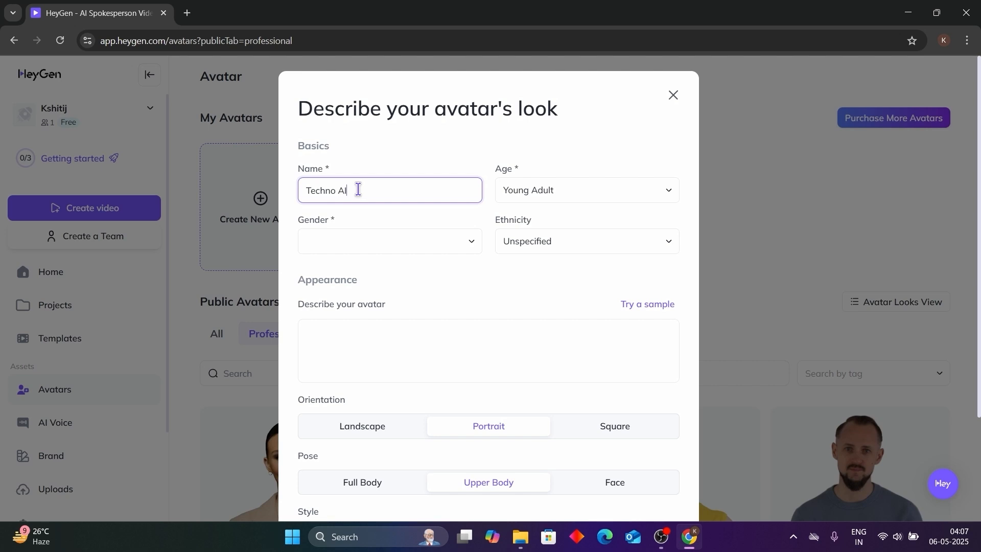
{"action": "left_click", "coordinate": [543, 200]}
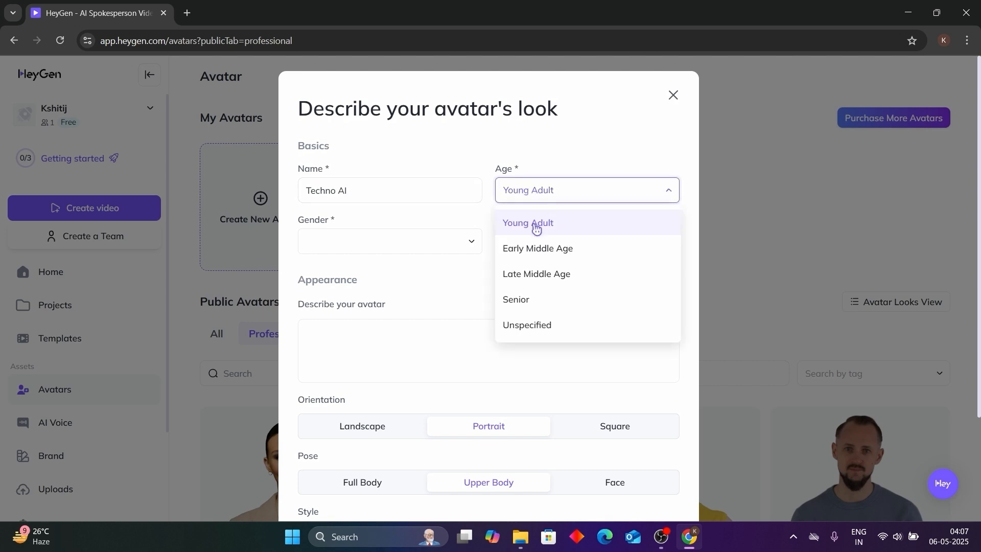
{"action": "left_click", "coordinate": [535, 228]}
{"action": "left_click", "coordinate": [567, 245]}
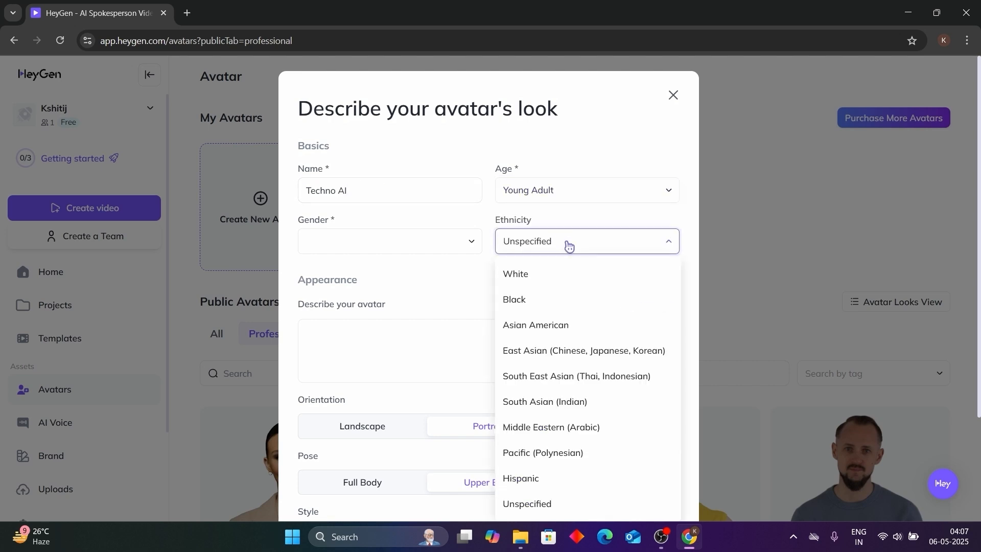
{"action": "left_click", "coordinate": [522, 276]}
{"action": "left_click", "coordinate": [453, 245]}
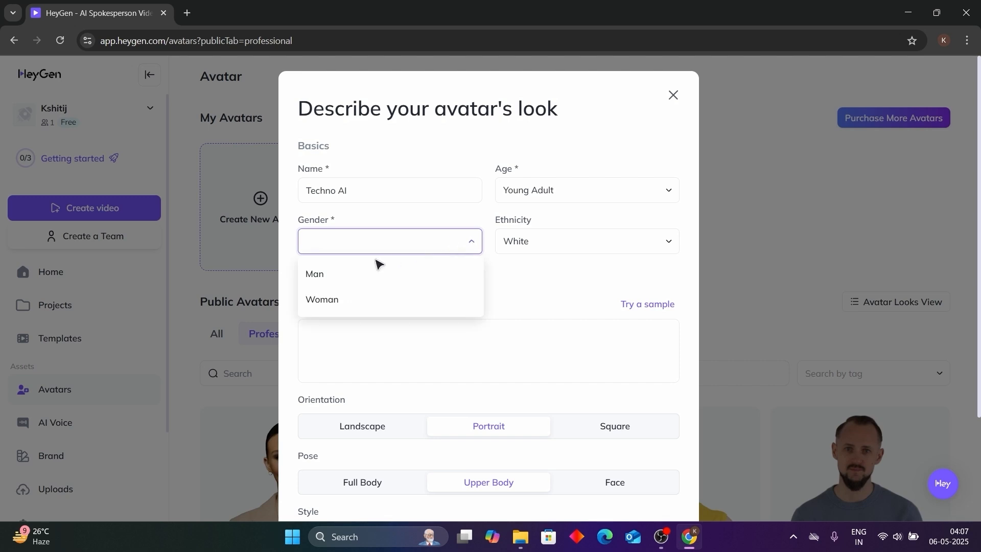
{"action": "left_click", "coordinate": [362, 274]}
Step: Copy the first prompt paragraph from the AI Avatar Prompt document in Google Docs into the avatar's description in HeyGen
{"action": "left_click", "coordinate": [373, 363]}
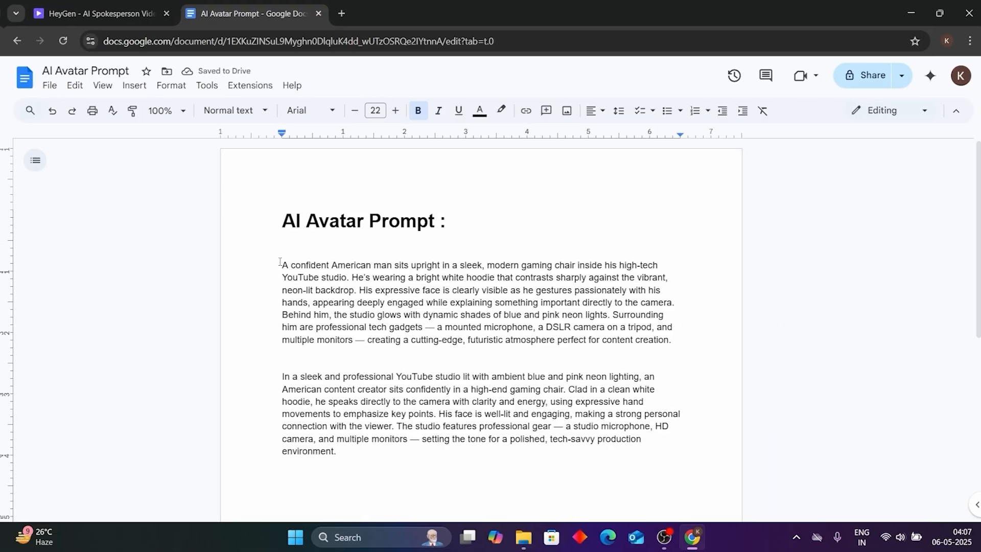
{"action": "left_click", "coordinate": [276, 261]}
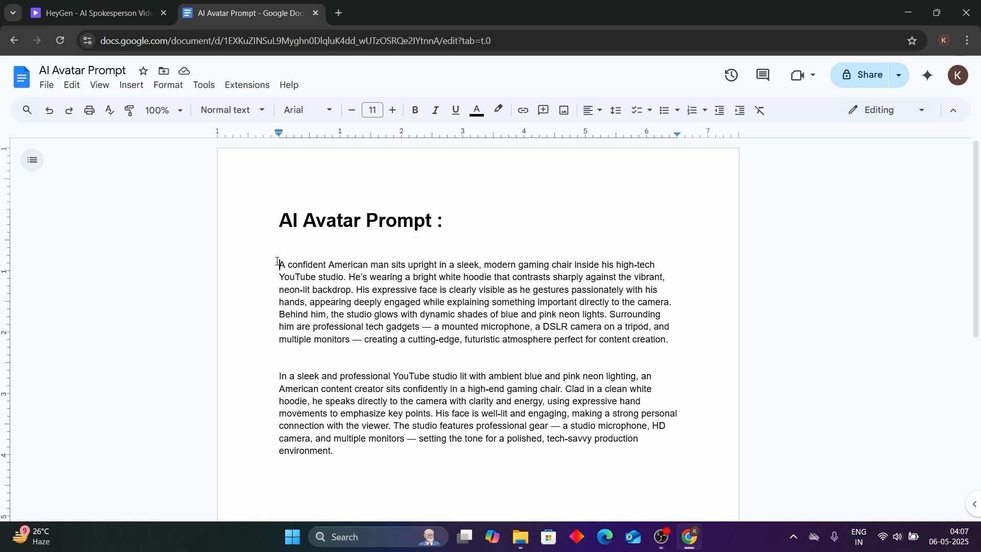
{"action": "left_click_drag", "start_coordinate": [276, 261], "coordinate": [673, 338]}
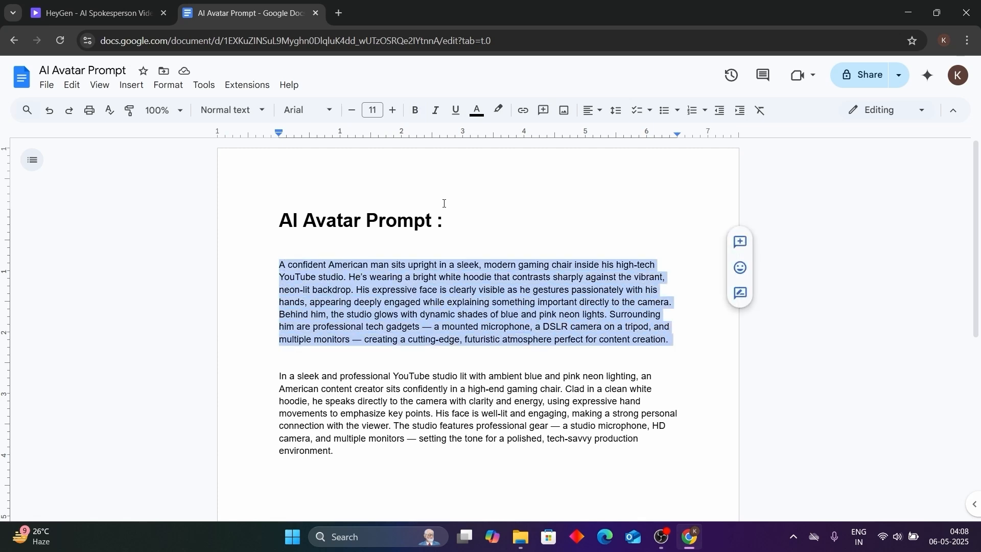
{"action": "right_click", "coordinate": [411, 256]}
{"action": "left_click", "coordinate": [445, 217]}
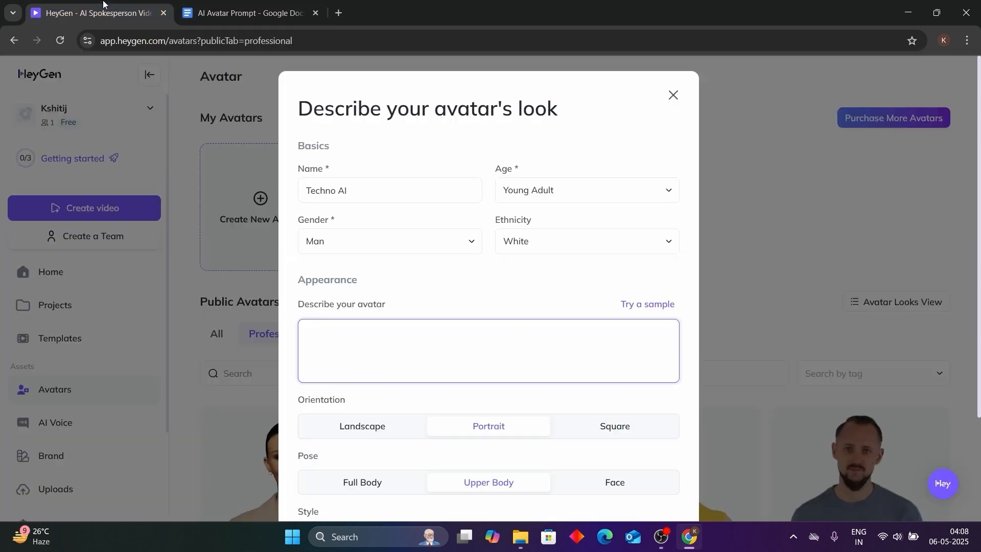
{"action": "left_click", "coordinate": [92, 13]}
{"action": "right_click", "coordinate": [348, 327]}
{"action": "left_click", "coordinate": [376, 180]}
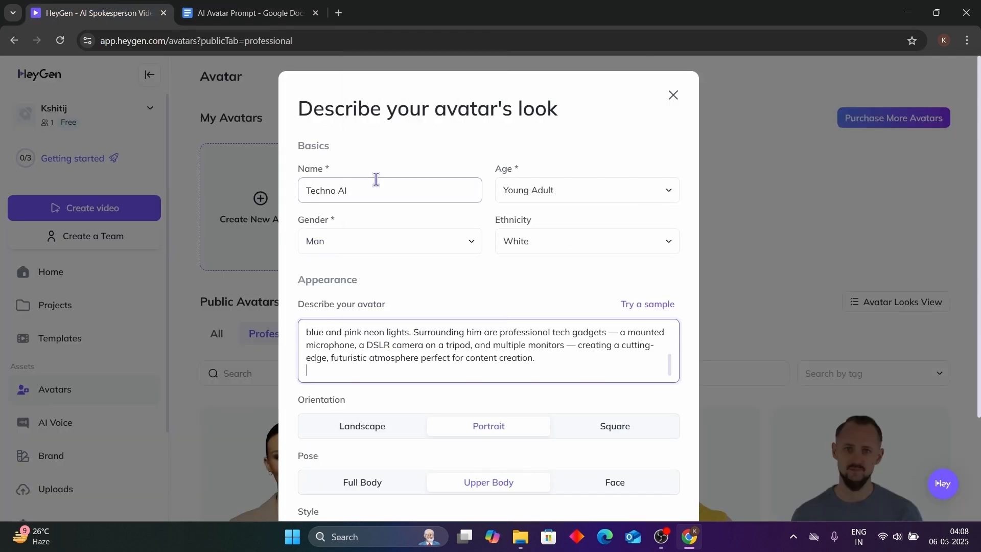
Step: Set the avatar's orientation to Landscape, pose to Full Body and style to Realistic
{"action": "scroll", "coordinate": [480, 393], "scroll_direction": "down", "scroll_amount": 3}
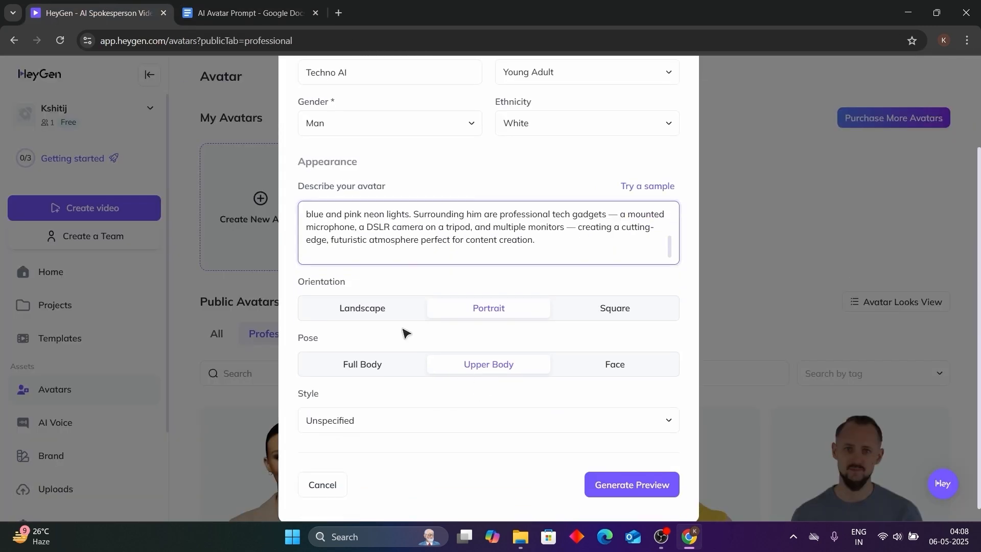
{"action": "left_click", "coordinate": [379, 314]}
{"action": "left_click", "coordinate": [396, 366]}
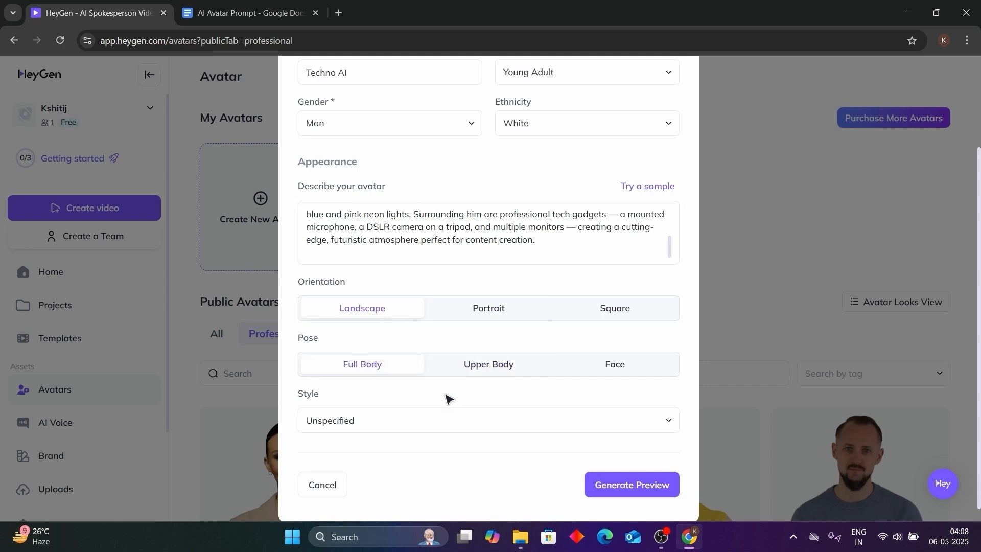
{"action": "scroll", "coordinate": [447, 398], "scroll_direction": "down", "scroll_amount": 1}
{"action": "left_click", "coordinate": [580, 411]}
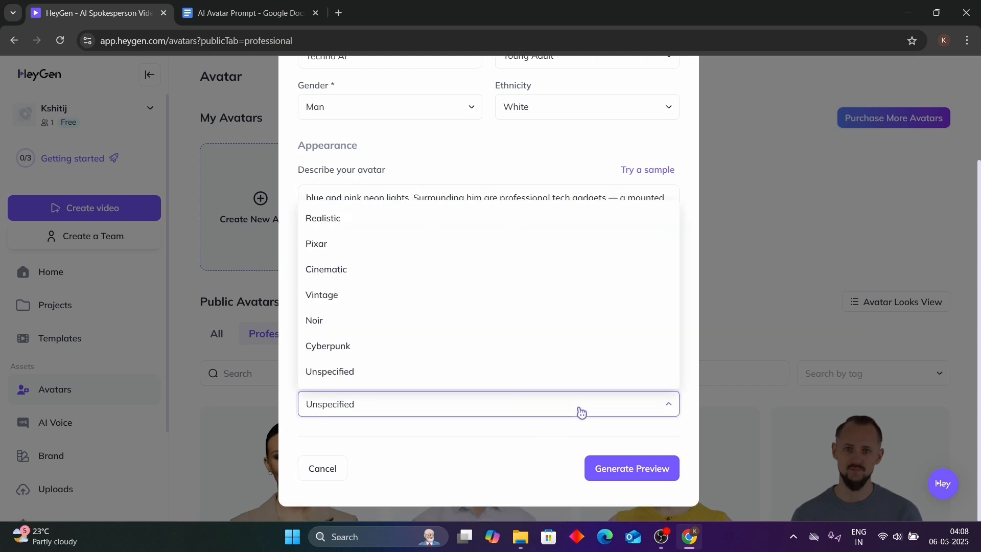
{"action": "left_click", "coordinate": [346, 221]}
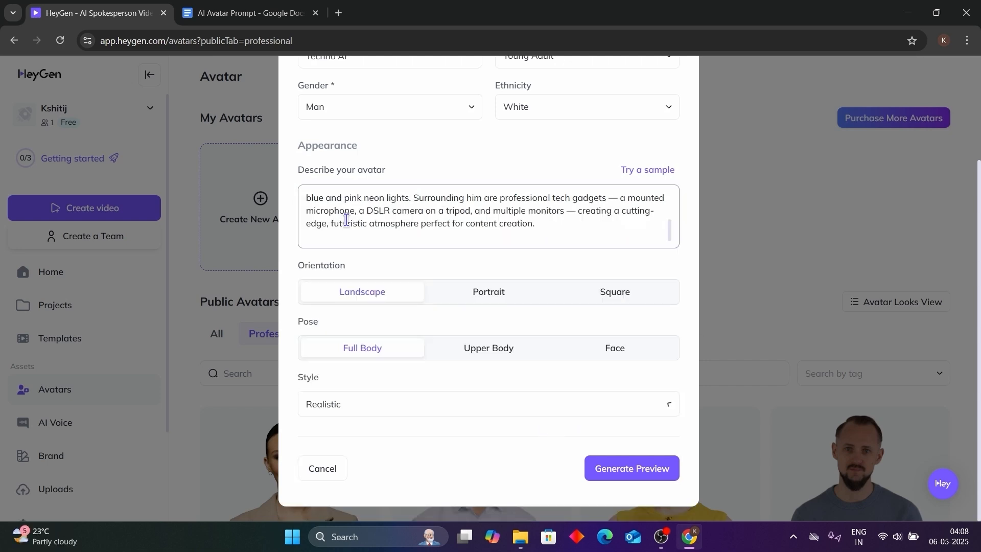
Step: Review the completed avatar form and generate the preview photos
{"action": "scroll", "coordinate": [506, 474], "scroll_direction": "up", "scroll_amount": 3}
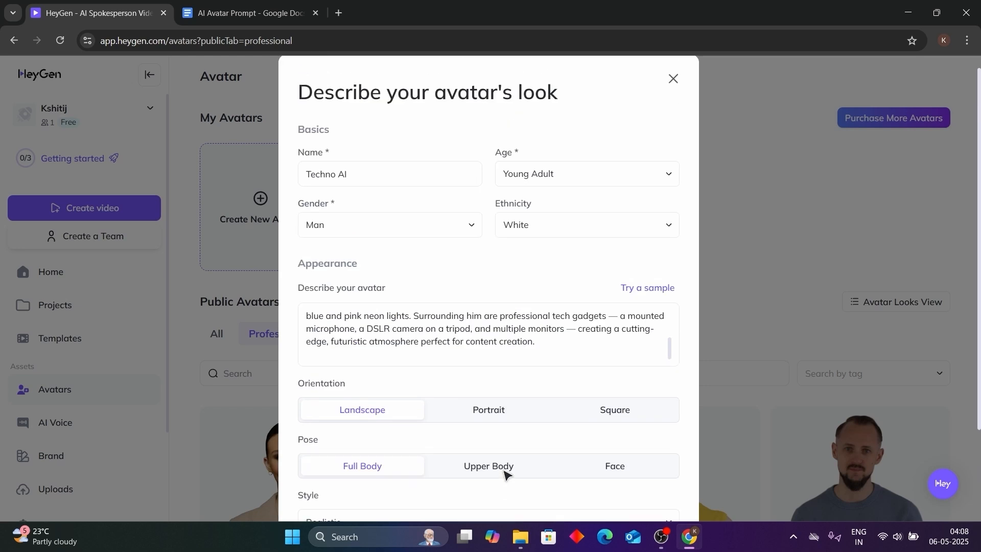
{"action": "scroll", "coordinate": [506, 474], "scroll_direction": "down", "scroll_amount": 2}
{"action": "scroll", "coordinate": [569, 455], "scroll_direction": "up", "scroll_amount": 2}
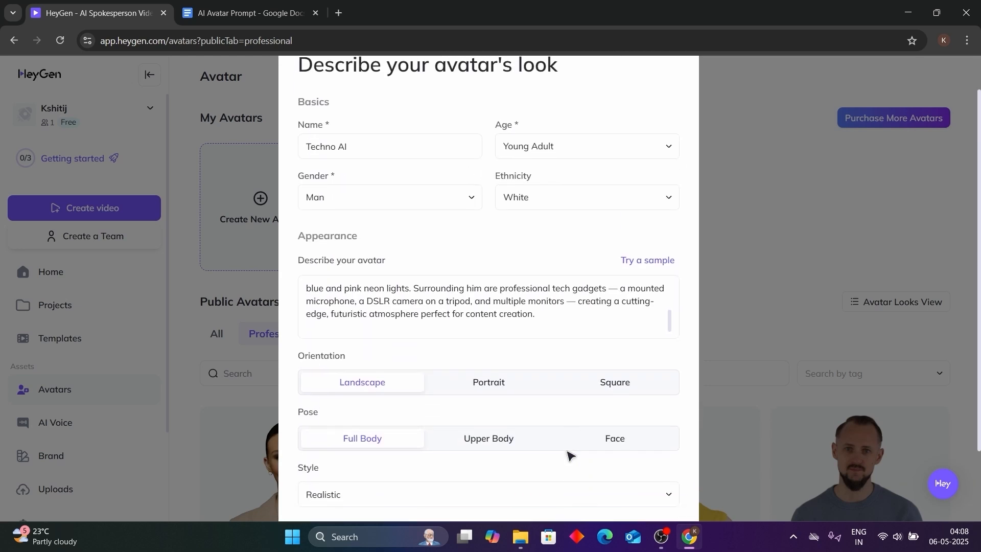
{"action": "scroll", "coordinate": [586, 464], "scroll_direction": "down", "scroll_amount": 2}
{"action": "left_click", "coordinate": [608, 476]}
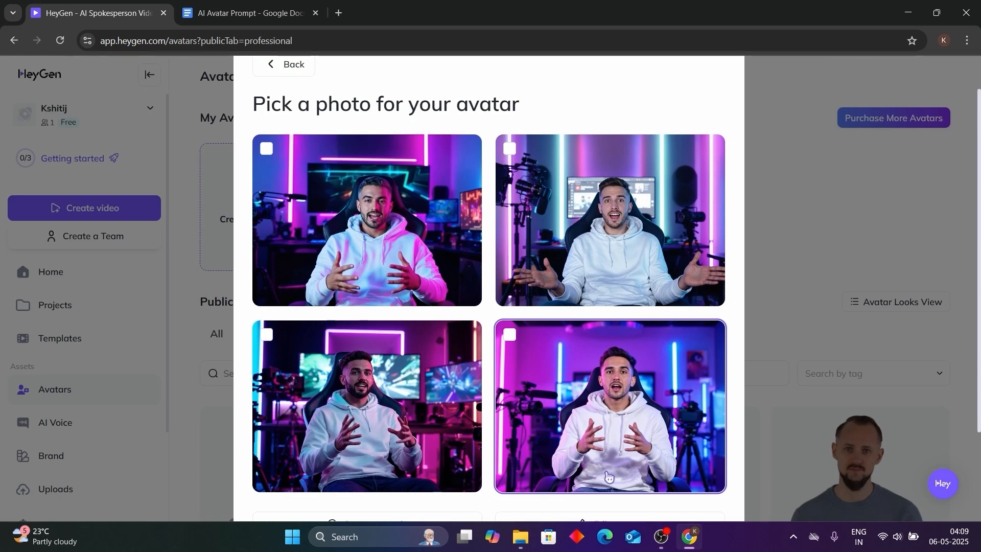
Step: Choose the fourth generated photo for the avatar and save it without adding a voice
{"action": "scroll", "coordinate": [608, 477], "scroll_direction": "down", "scroll_amount": 1}
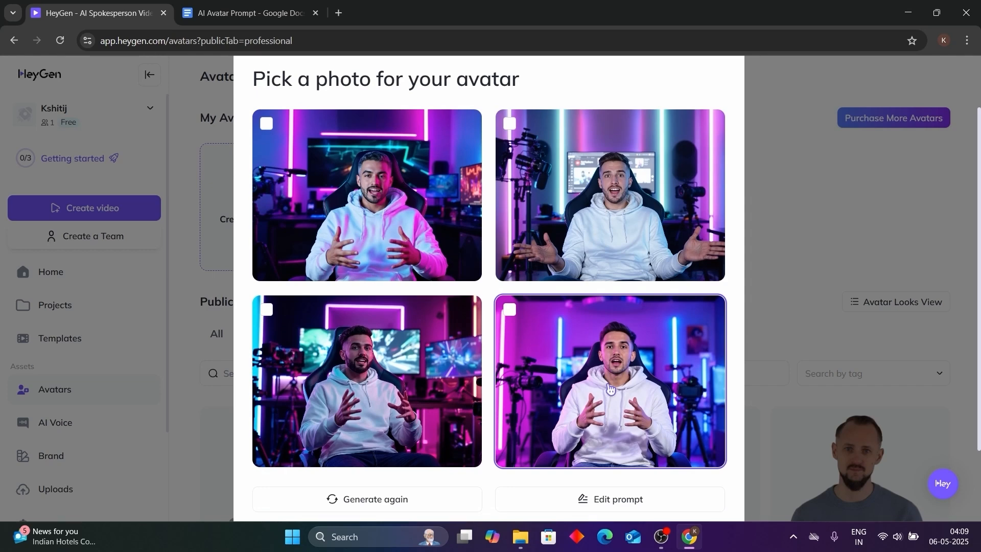
{"action": "scroll", "coordinate": [610, 388], "scroll_direction": "down", "scroll_amount": 2}
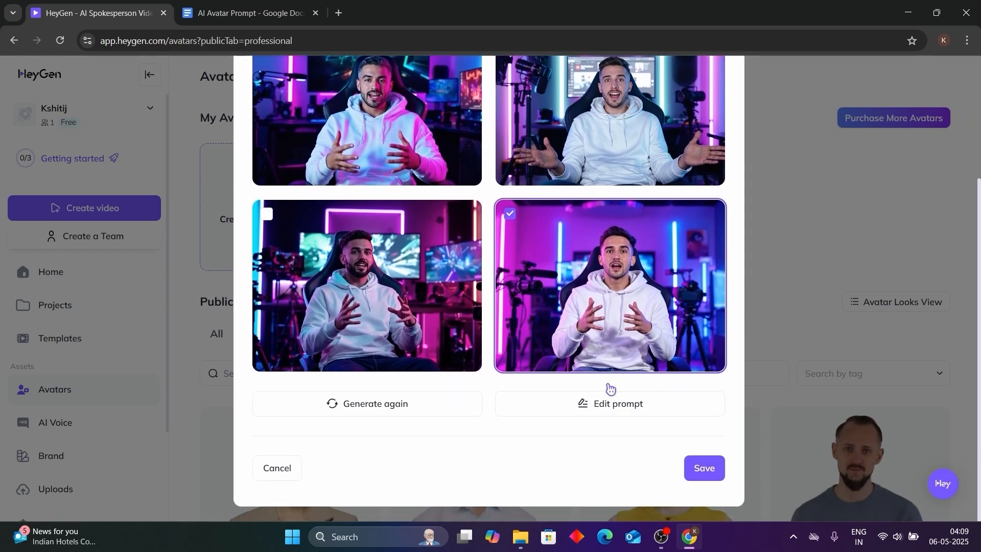
{"action": "left_click", "coordinate": [701, 471]}
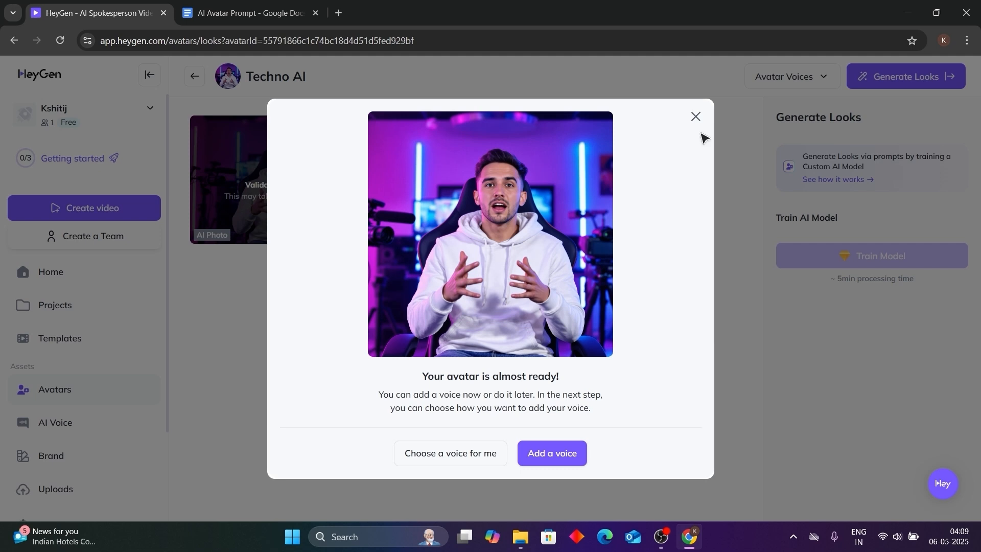
{"action": "left_click", "coordinate": [695, 113]}
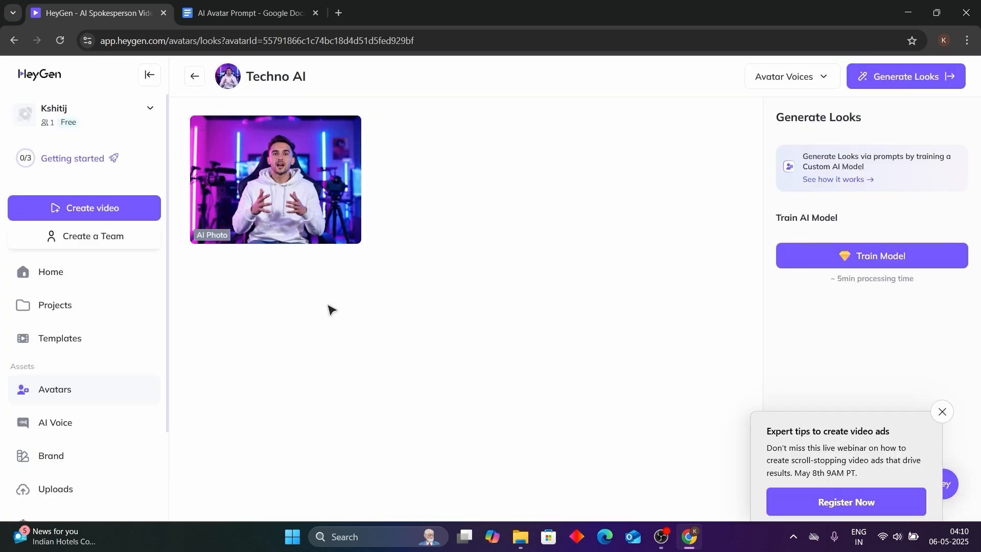
Step: Create a new landscape video in AI Studio from the Techno AI avatar's look
{"action": "left_click", "coordinate": [279, 169]}
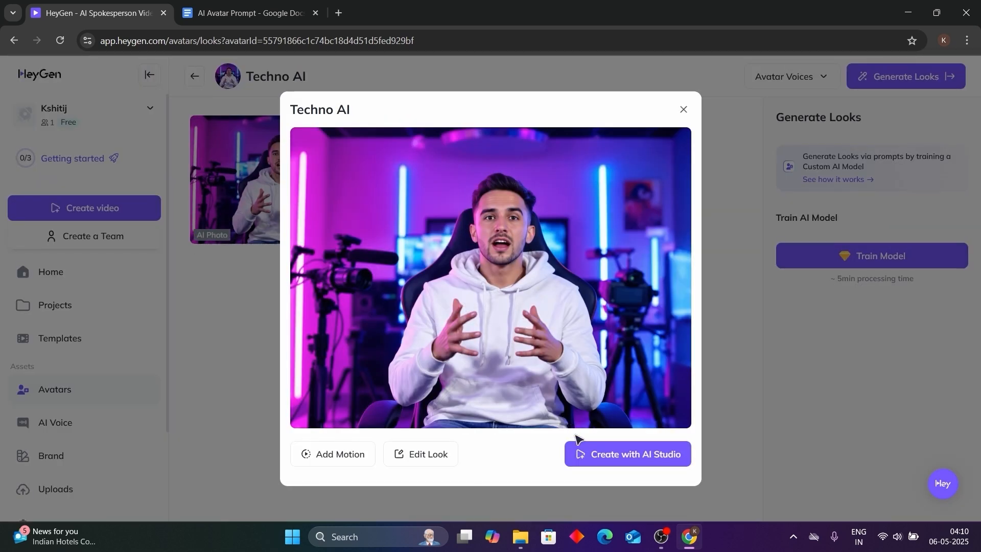
{"action": "mouse_move", "coordinate": [596, 459]}
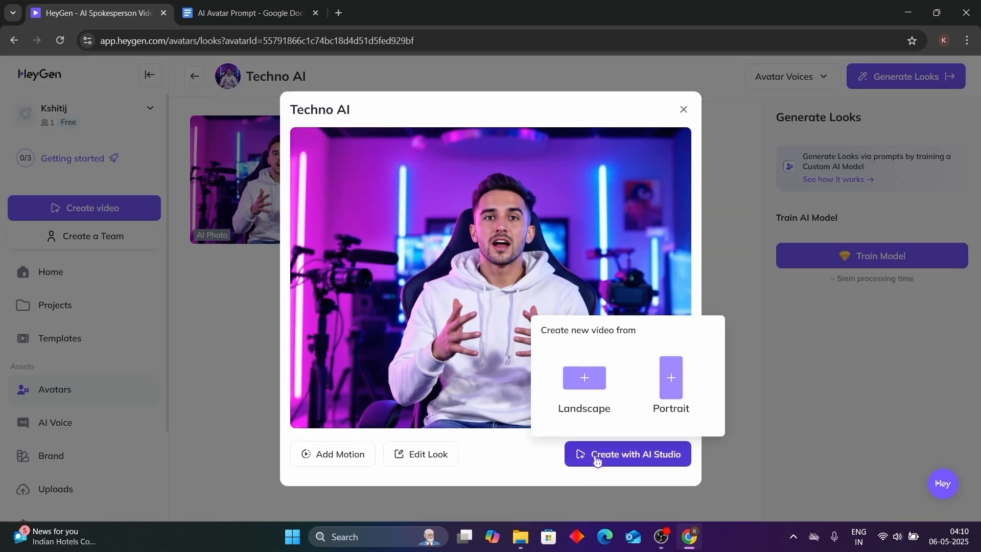
{"action": "left_click", "coordinate": [592, 387]}
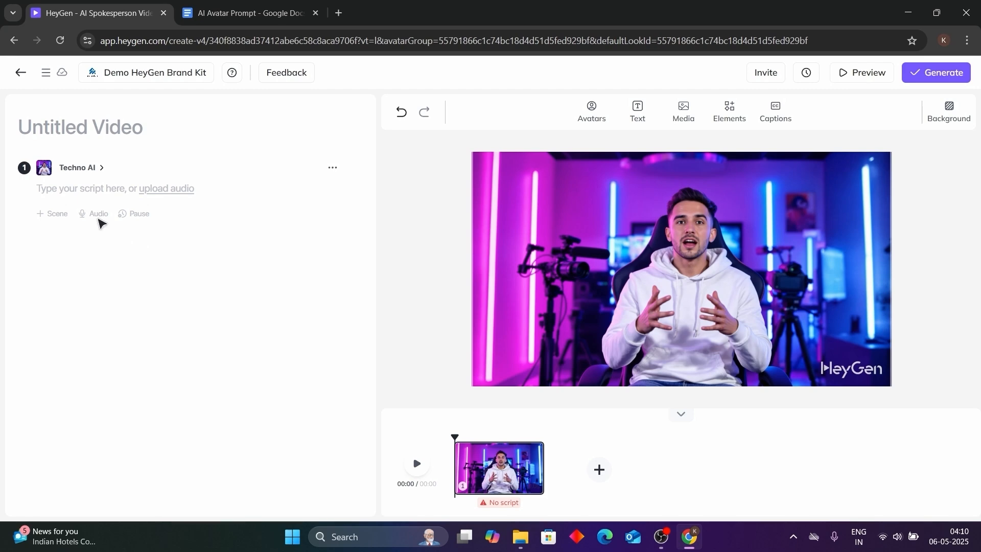
Step: Upload Script.mp3 from the Music folder as the avatar's audio and add it to the scene
{"action": "left_click", "coordinate": [99, 218]}
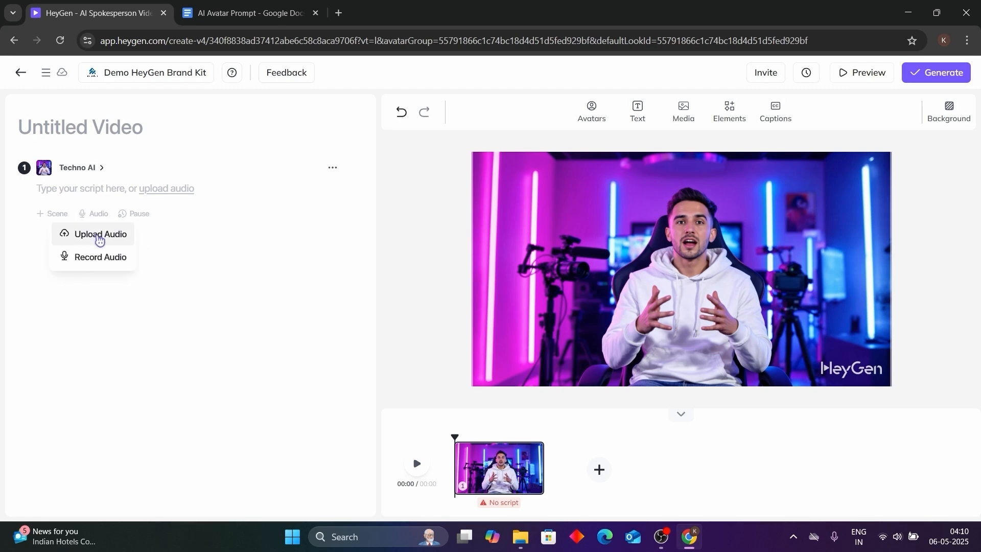
{"action": "left_click", "coordinate": [98, 233]}
{"action": "left_click", "coordinate": [441, 233]}
{"action": "left_click", "coordinate": [51, 252]}
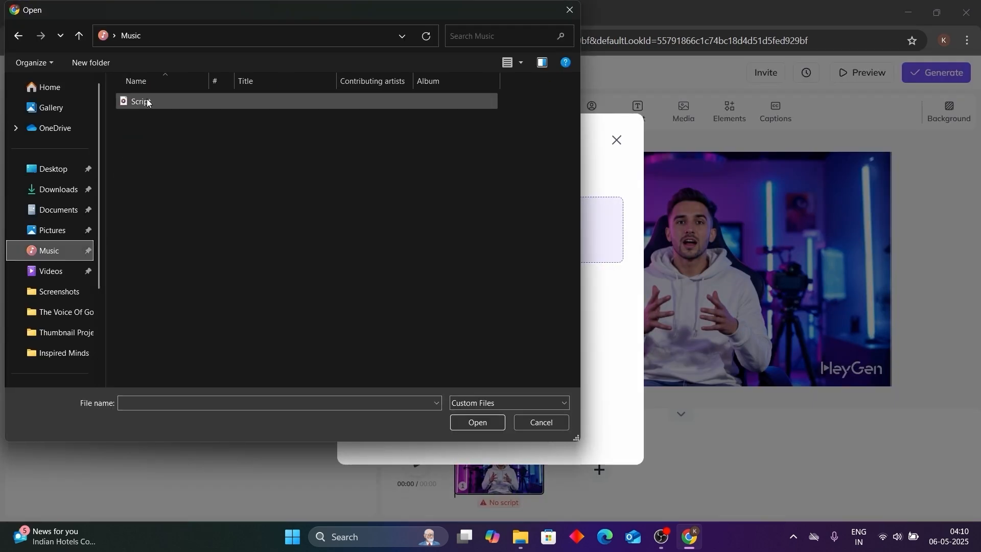
{"action": "double_click", "coordinate": [138, 101]}
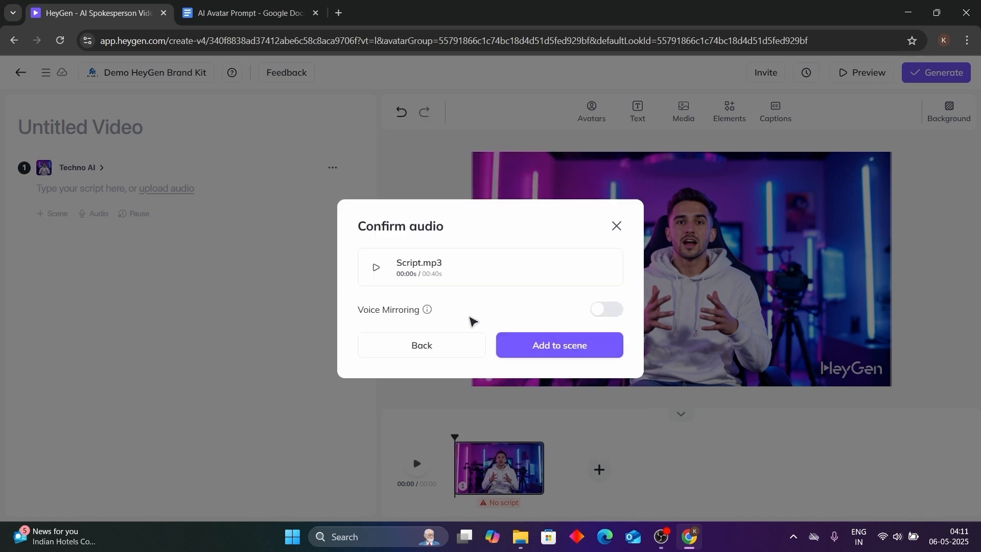
{"action": "left_click", "coordinate": [565, 353]}
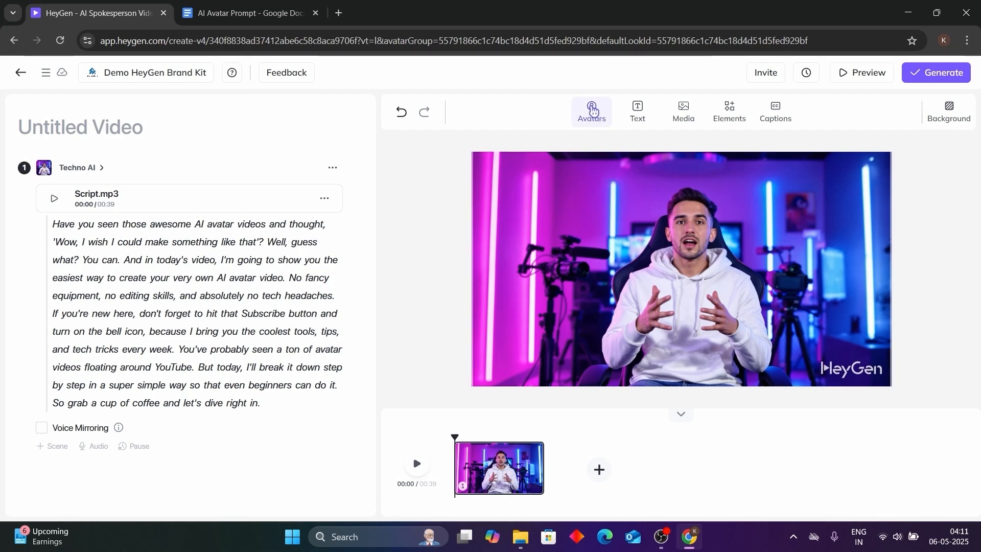
Step: Add Consistent motion to the Techno AI avatar's photo look without a motion prompt, and close the avatar list
{"action": "left_click", "coordinate": [593, 111]}
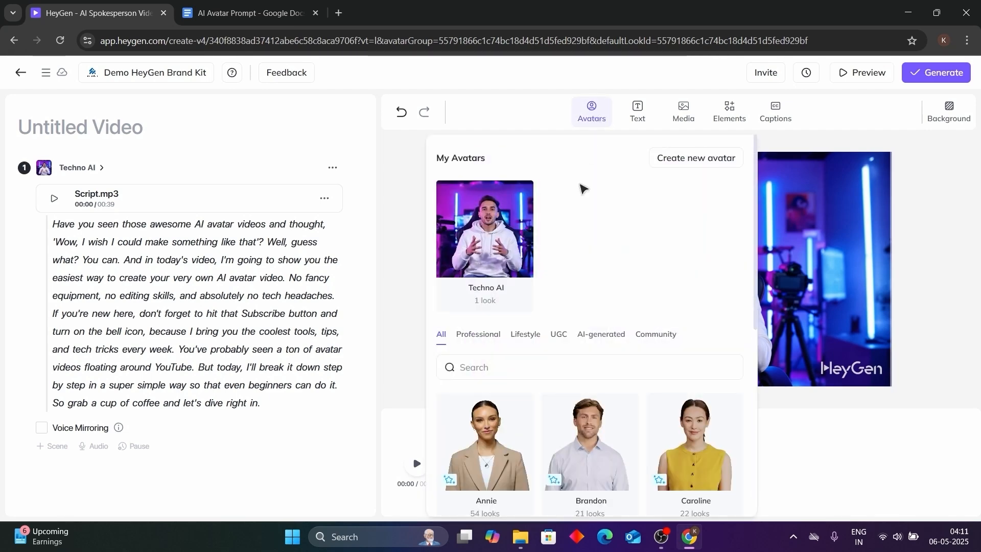
{"action": "left_click", "coordinate": [484, 228]}
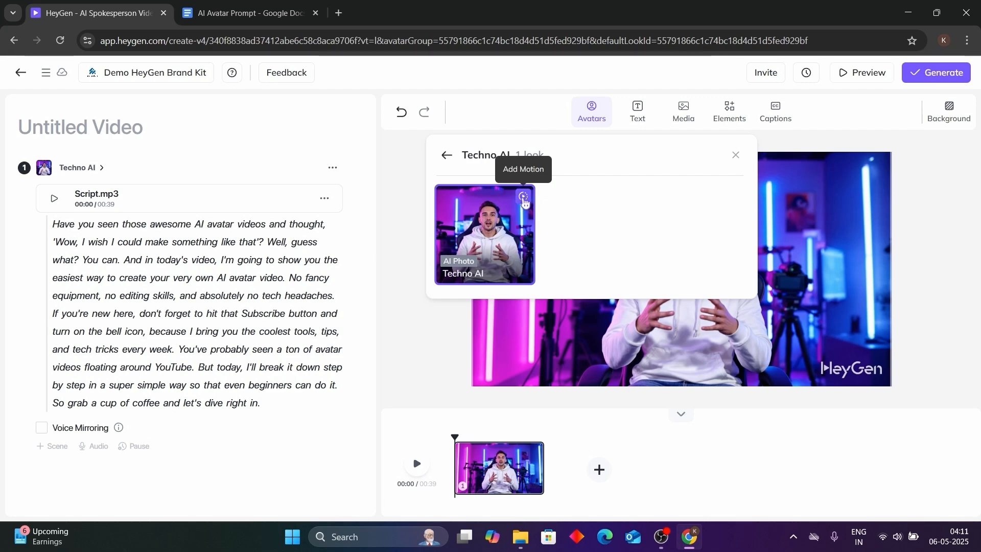
{"action": "left_click", "coordinate": [524, 201]}
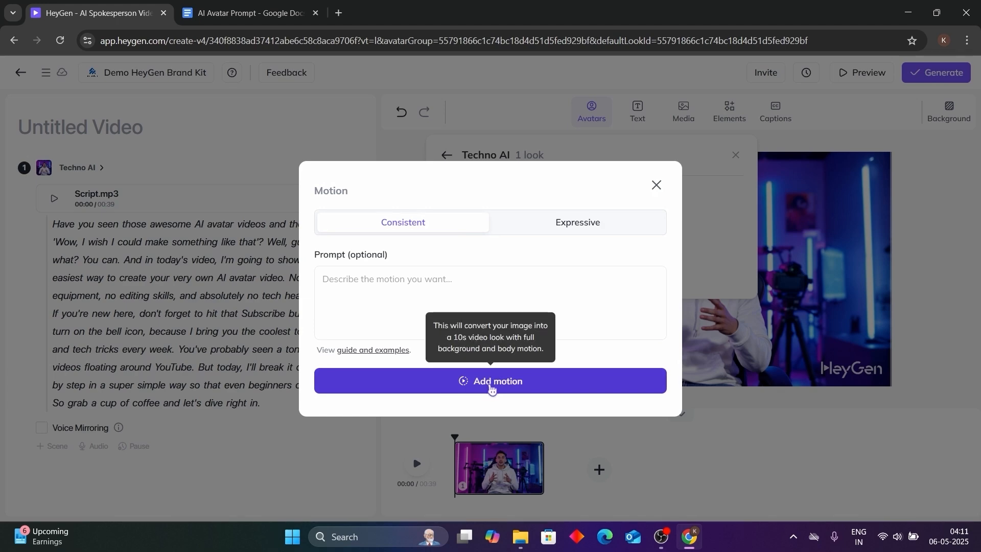
{"action": "left_click", "coordinate": [491, 388]}
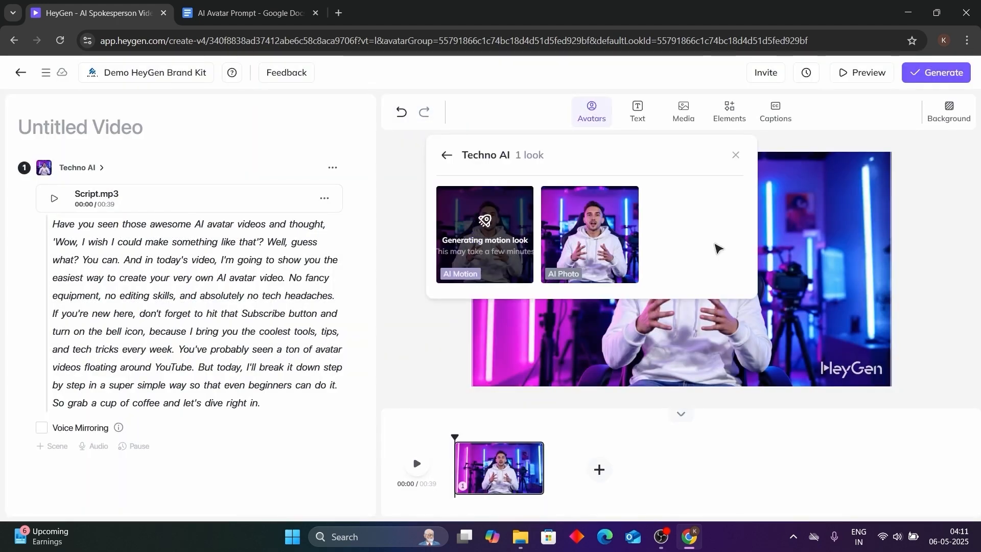
{"action": "left_click", "coordinate": [431, 329]}
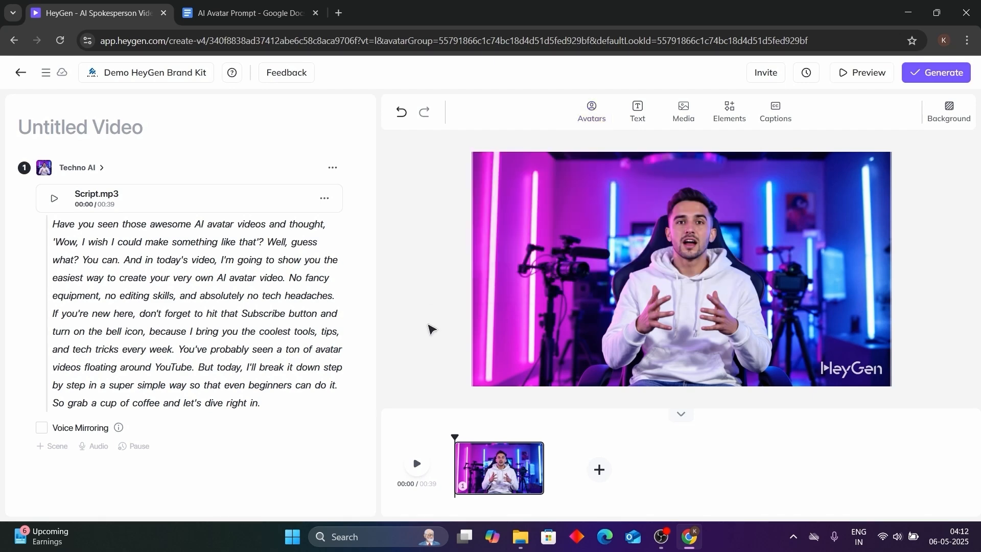
Step: Apply the Techno AI avatar's AI Motion look to the scene and play the first few seconds of the timeline
{"action": "left_click", "coordinate": [590, 122]}
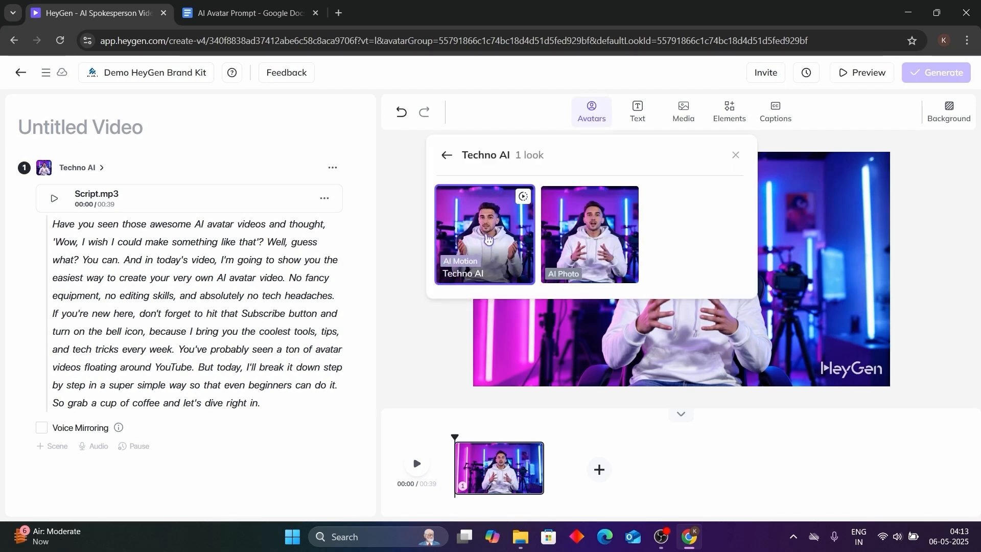
{"action": "left_click", "coordinate": [488, 240]}
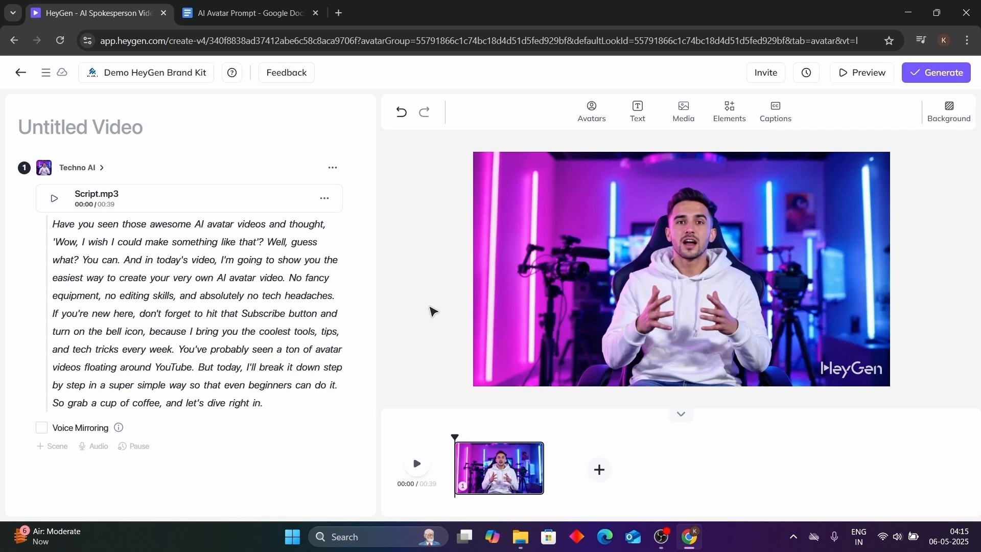
{"action": "left_click", "coordinate": [417, 465]}
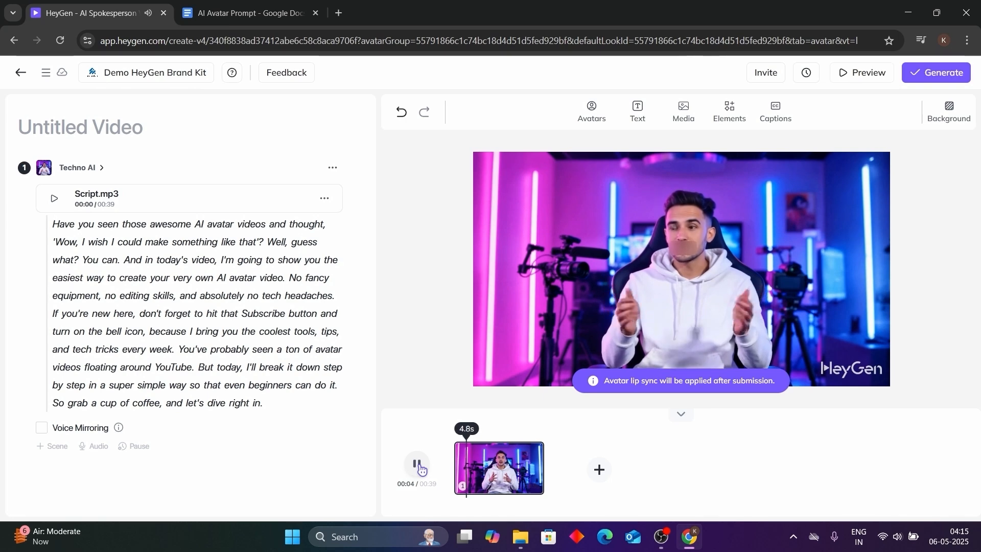
{"action": "left_click", "coordinate": [418, 465]}
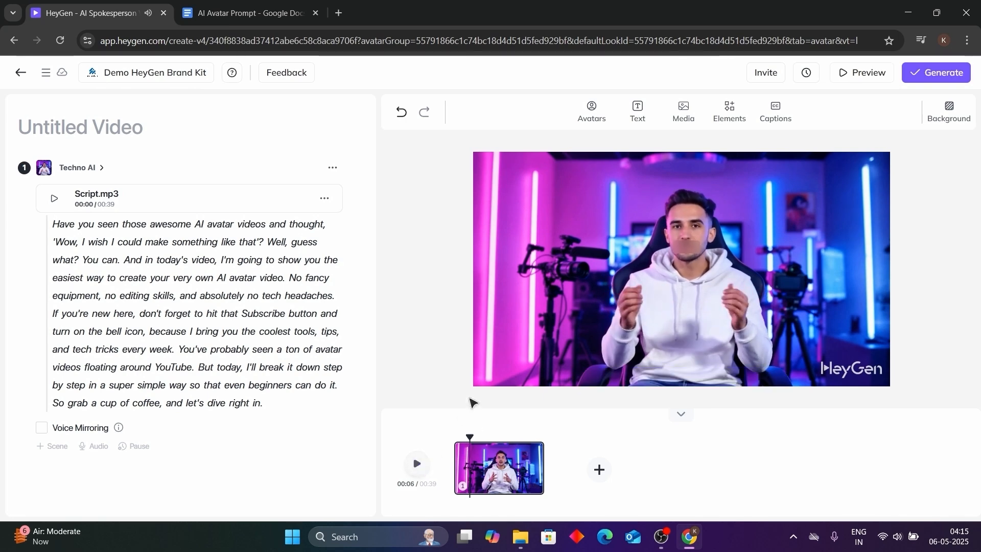
Step: Submit the video for generation to My Videos as Untitled Video, keeping 720p, 25 fps and MP4
{"action": "left_click", "coordinate": [912, 71]}
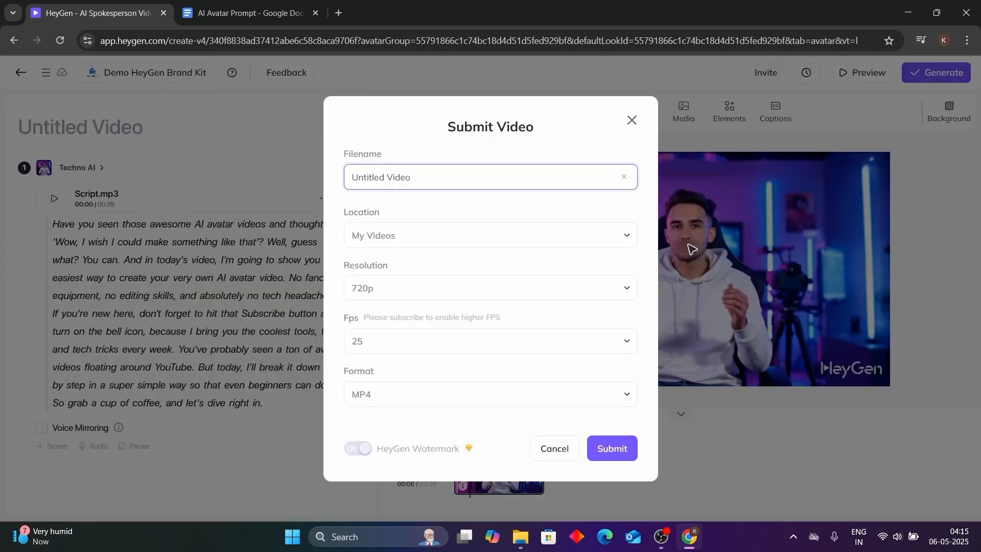
{"action": "left_click", "coordinate": [620, 446]}
{"action": "left_click", "coordinate": [649, 178]}
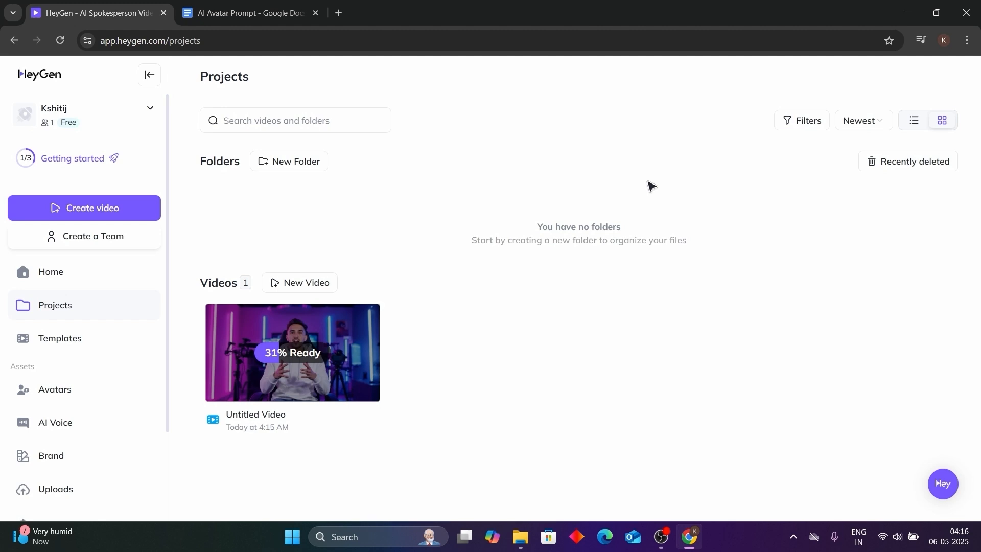
Step: Download the finished Untitled Video from Projects and play the downloaded MP4 in Media Player
{"action": "left_click", "coordinate": [366, 314]}
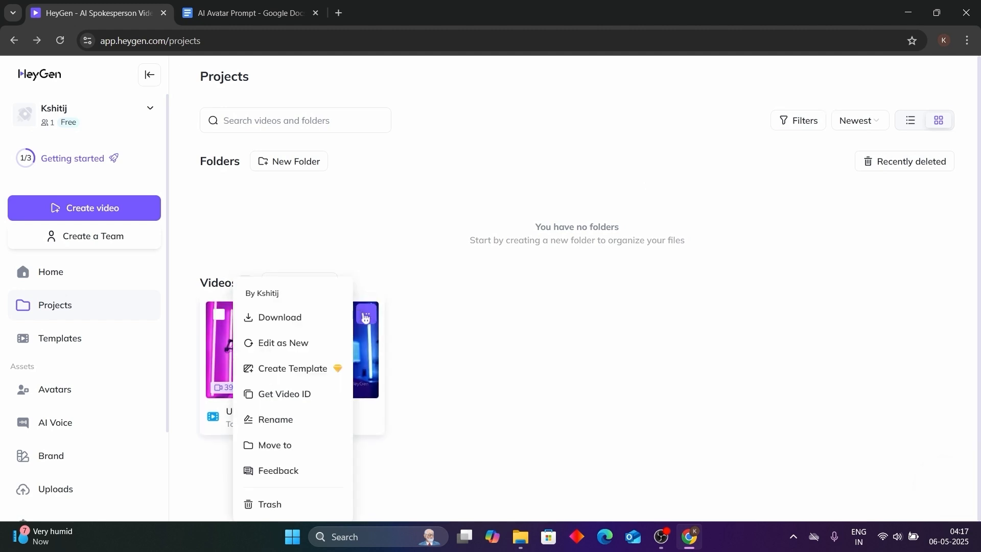
{"action": "left_click", "coordinate": [294, 318]}
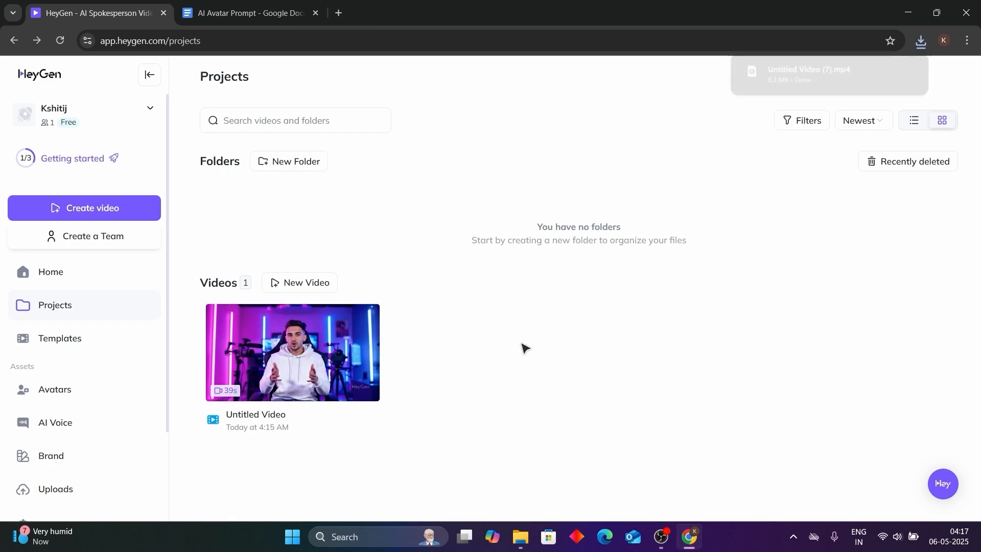
{"action": "left_click", "coordinate": [796, 67]}
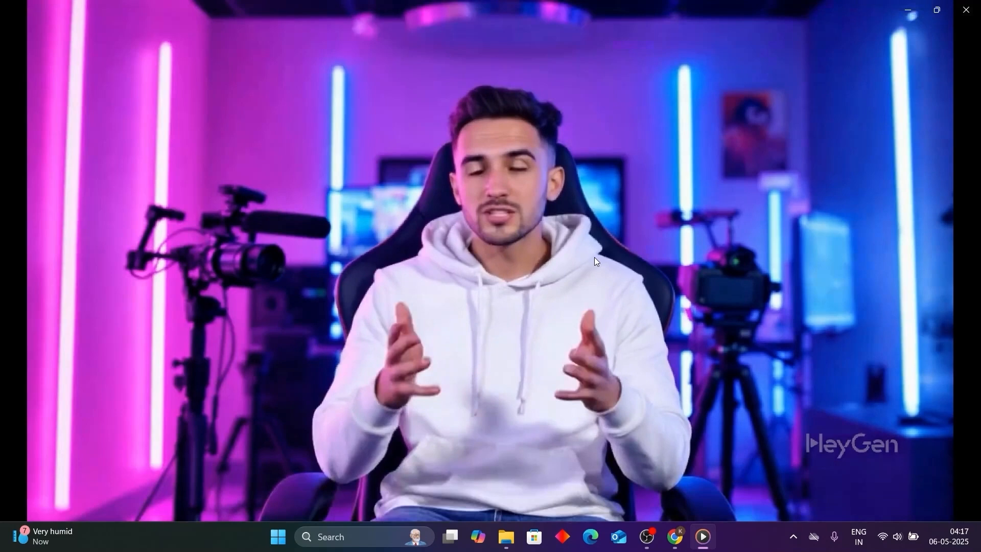
{"action": "mouse_move", "coordinate": [636, 181]}
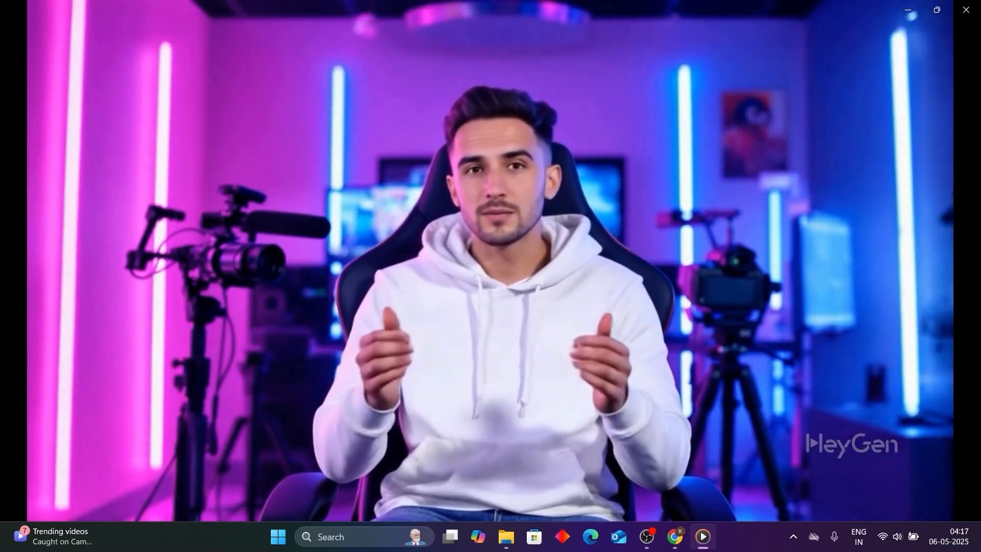
{"action": "mouse_move", "coordinate": [661, 217]}
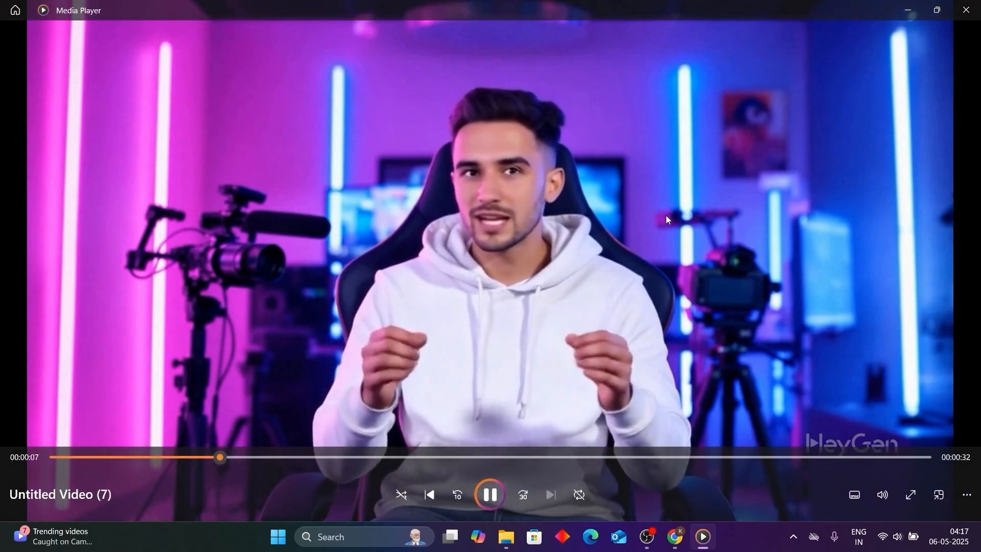